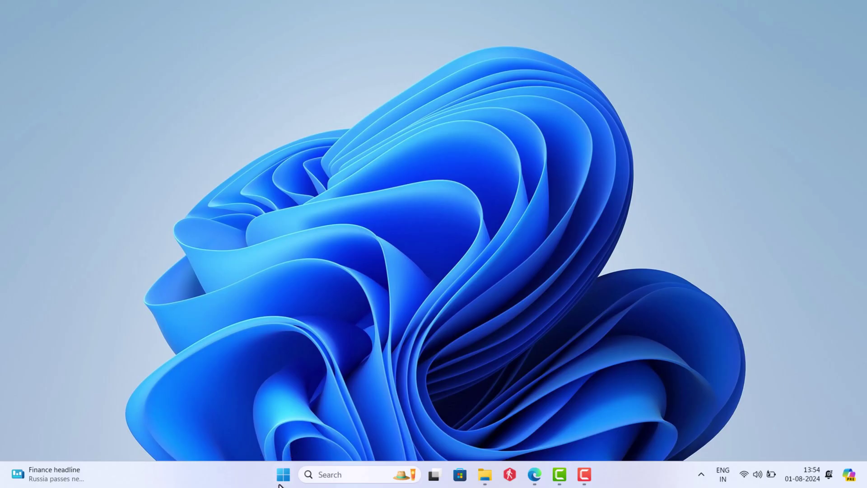
# - Open Settings from the Start quick links and go to System > Recovery
pyautogui.rightClick(282, 481)
pyautogui.click(283, 352)
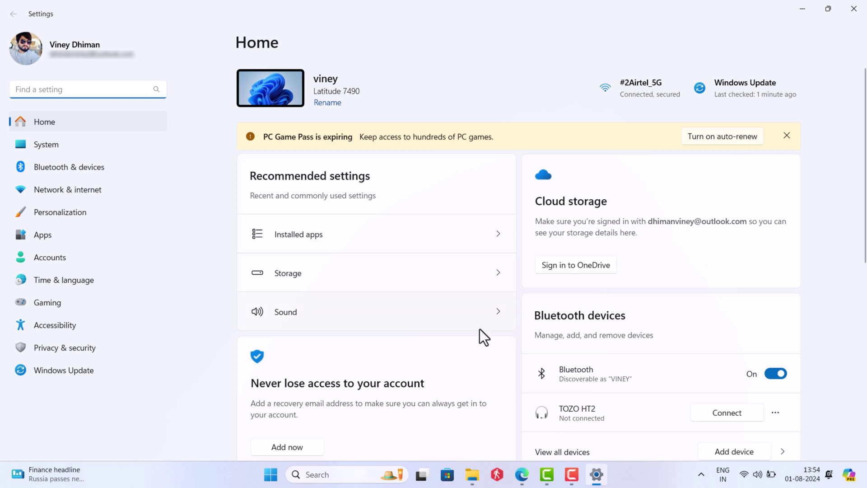
pyautogui.click(87, 143)
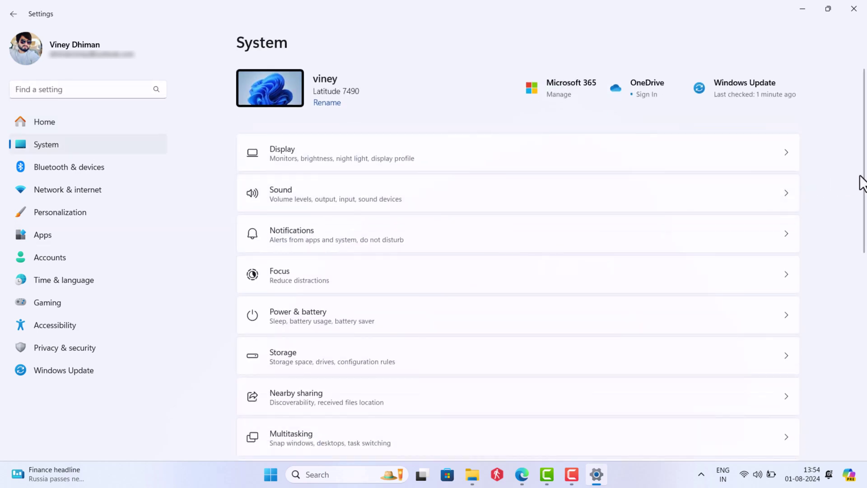
pyautogui.moveTo(865, 180); pyautogui.dragTo(865, 374)
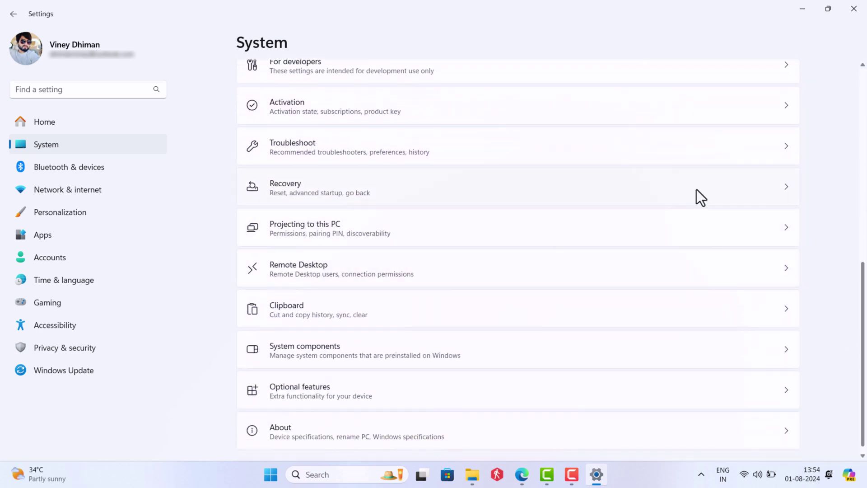
pyautogui.click(659, 193)
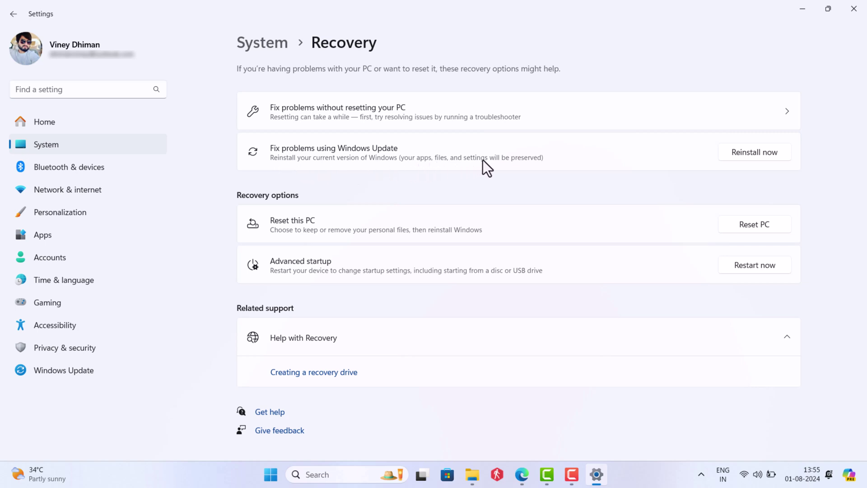
# - Choose Reinstall now under 'Fix problems using Windows Update' to request the repair reinstall
pyautogui.click(748, 154)
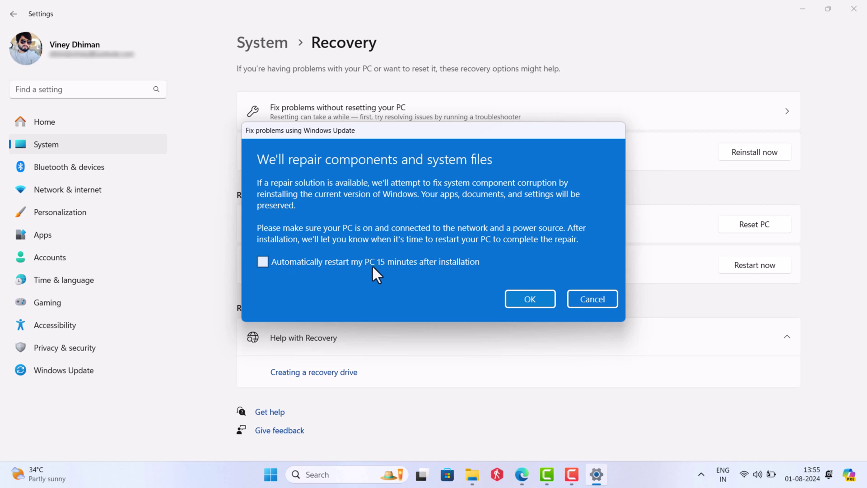
# - Confirm the repair so Windows Update begins downloading Windows 11, version 23H2 (repair version)
pyautogui.click(524, 299)
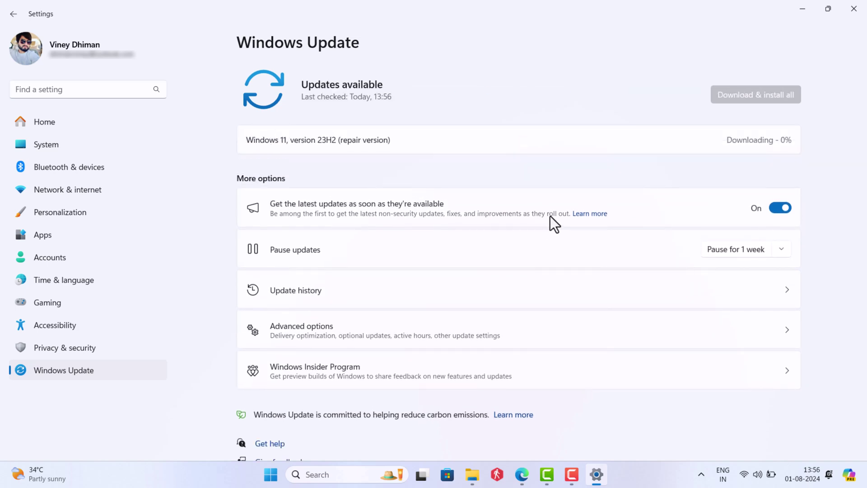
pyautogui.moveTo(246, 139); pyautogui.dragTo(398, 135)
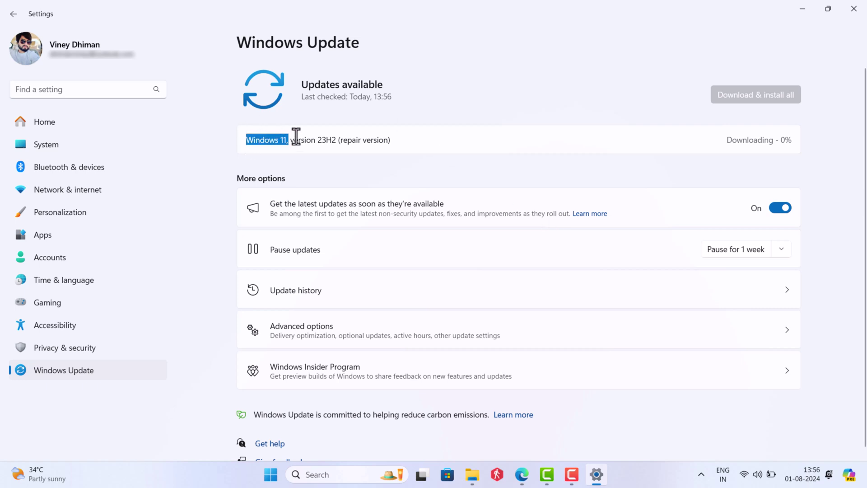
pyautogui.click(385, 157)
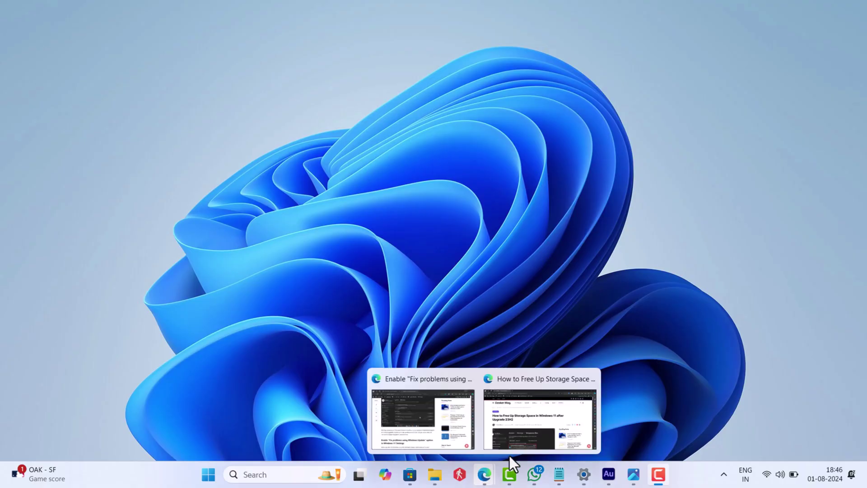
pyautogui.click(538, 431)
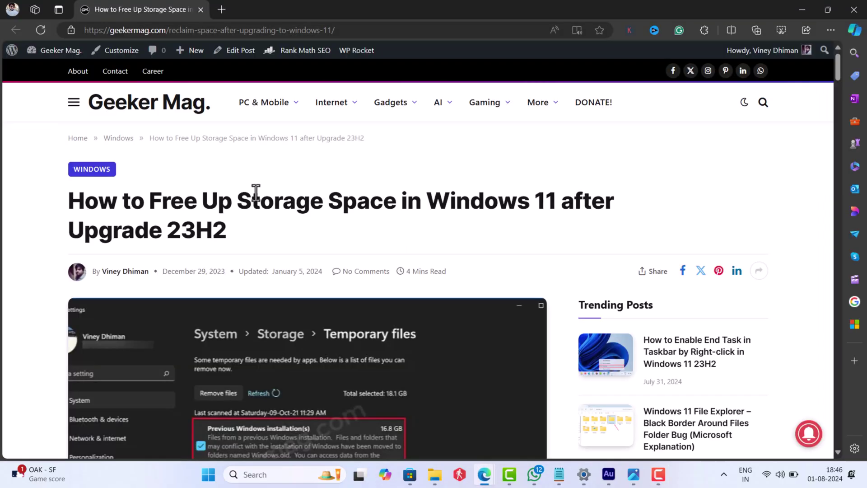
pyautogui.tripleClick(256, 193)
pyautogui.moveTo(832, 78); pyautogui.dragTo(847, 204)
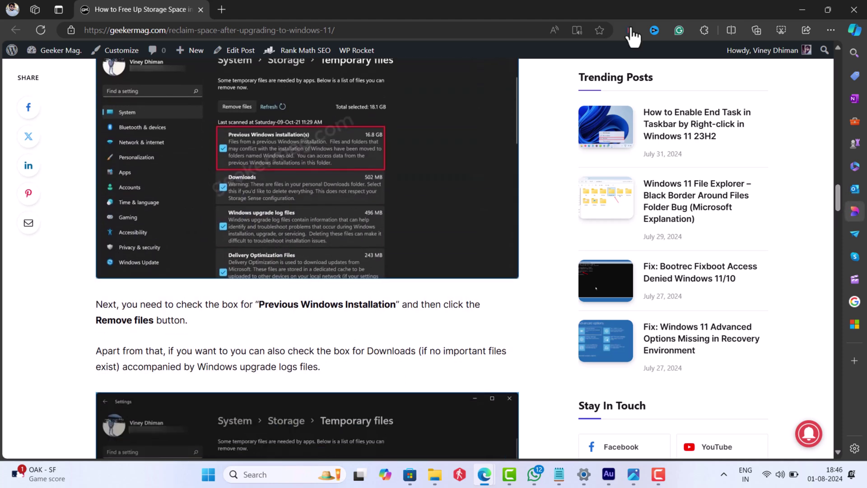